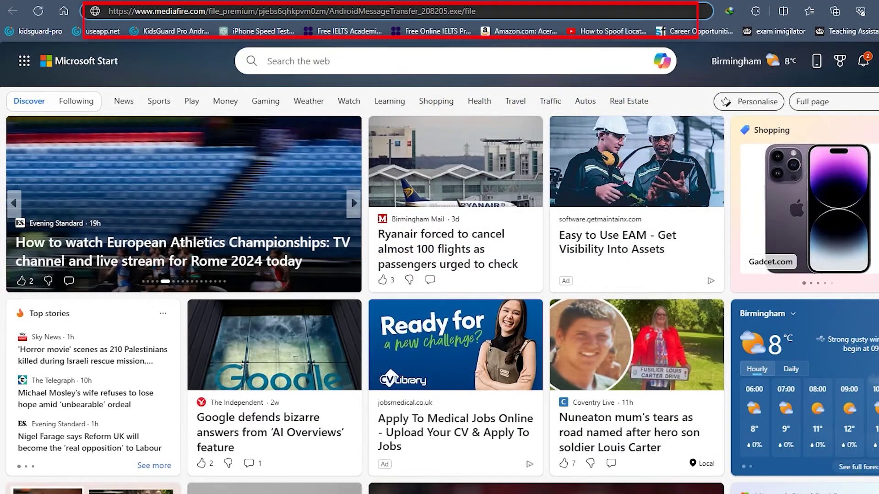
# - Download the Tansee installer and advance the setup wizard with the default install location
pyautogui.press('Return')
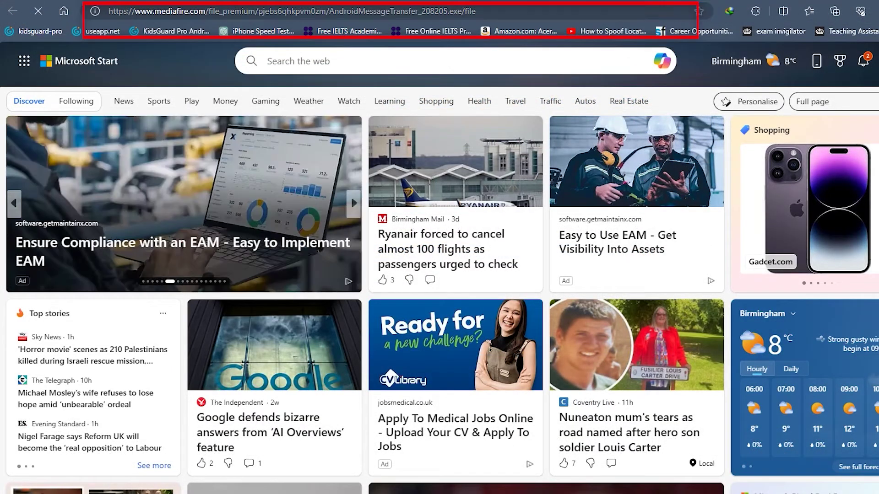
pyautogui.press('Return')
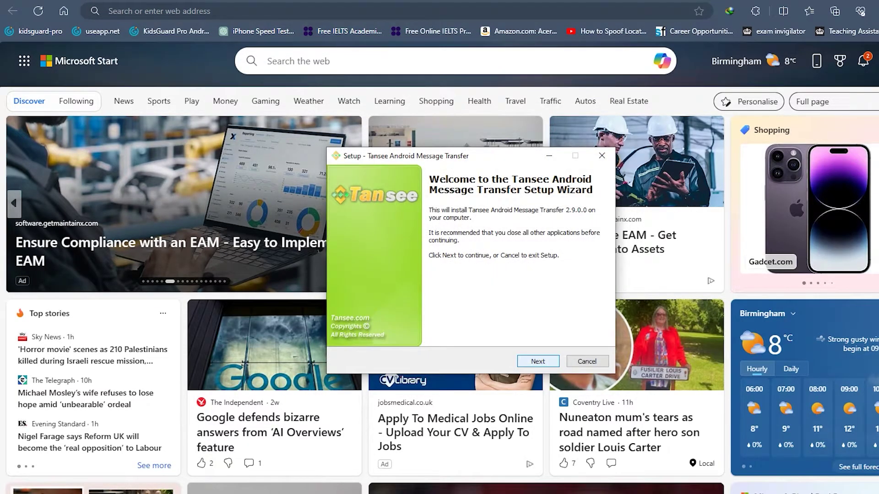
pyautogui.press('Return')
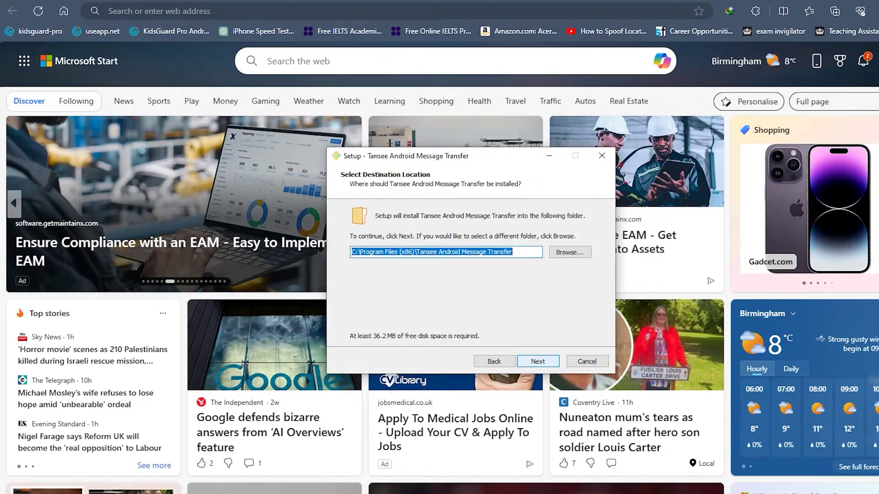
pyautogui.press('Return')
pyautogui.press('Return')
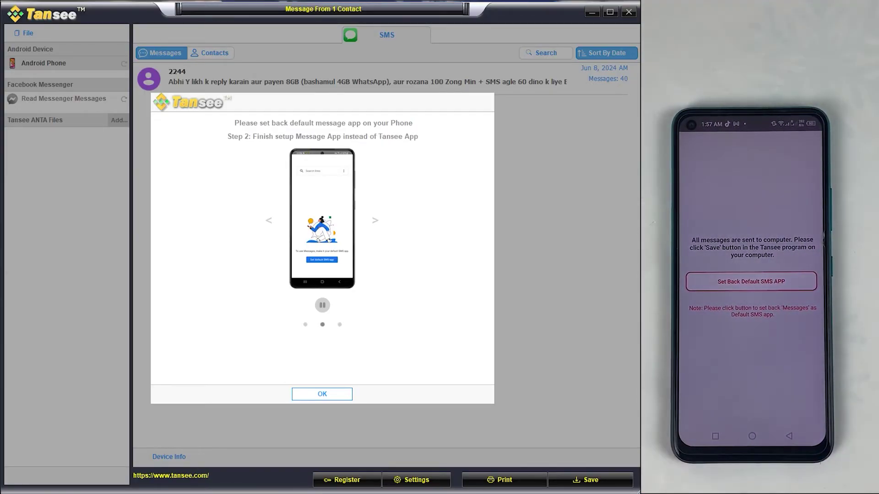
# - Select the 2244 conversation, start Save with PDF as backup type and proceed to the date range
pyautogui.click(321, 394)
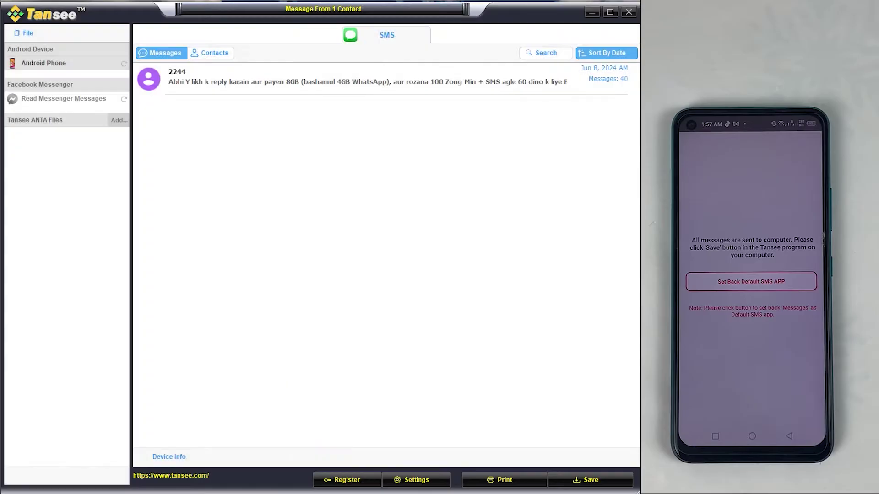
pyautogui.click(366, 76)
pyautogui.scroll(2, 387, 254)
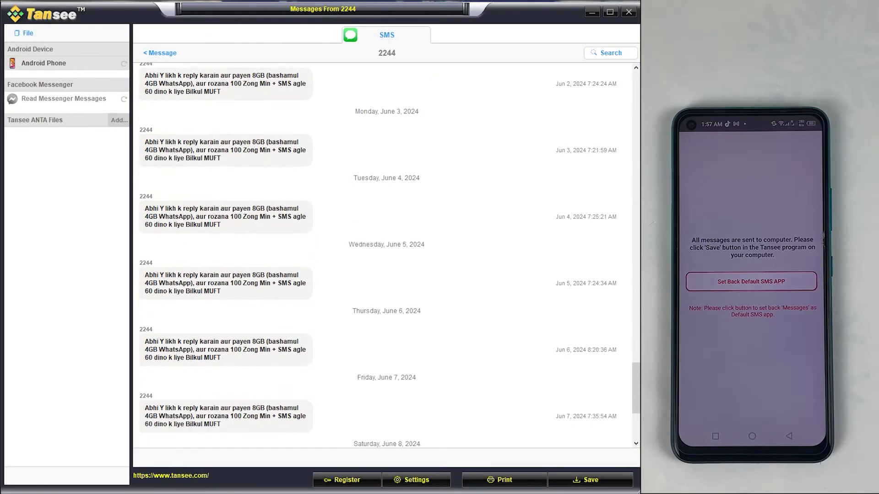
pyautogui.scroll(5, 387, 254)
pyautogui.scroll(5, 387, 254)
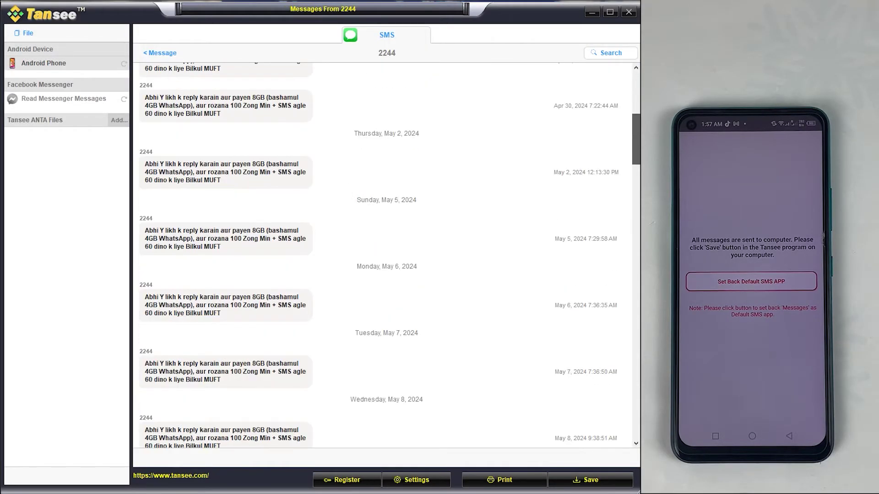
pyautogui.scroll(1, 386, 253)
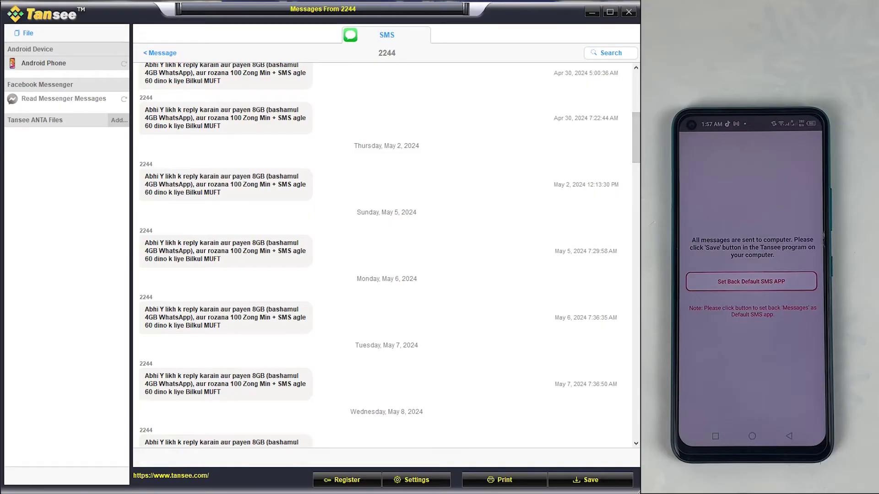
pyautogui.scroll(-10, 384, 274)
pyautogui.click(590, 479)
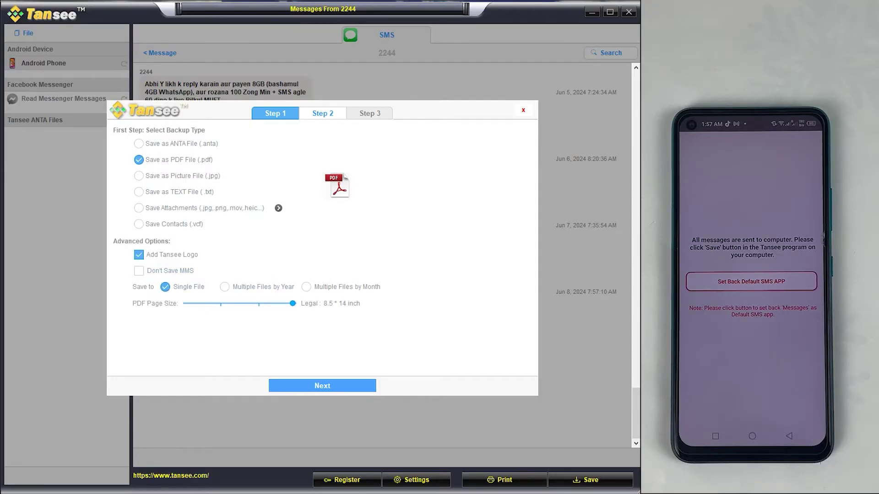
pyautogui.click(322, 385)
pyautogui.click(323, 385)
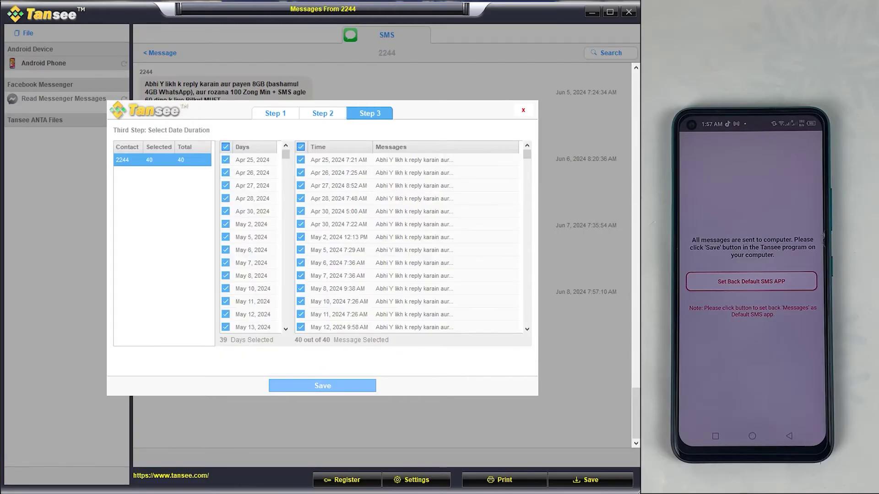
pyautogui.scroll(-7, 412, 240)
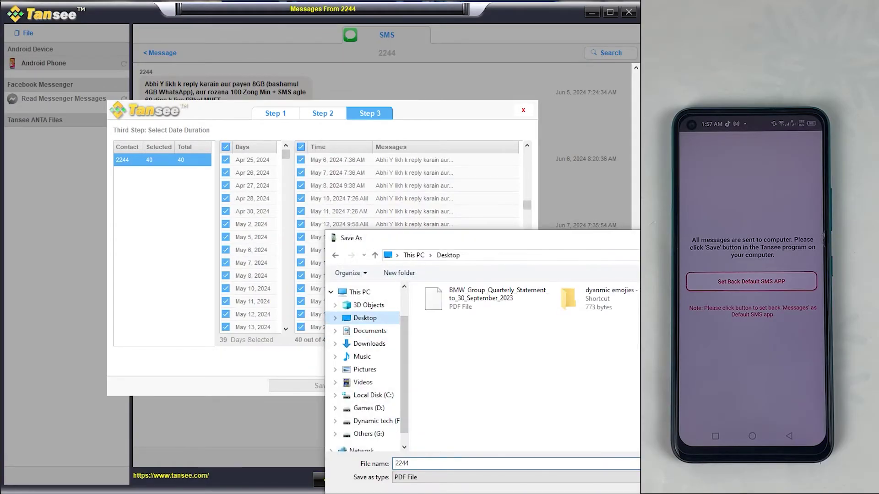
pyautogui.scroll(-5, 397, 240)
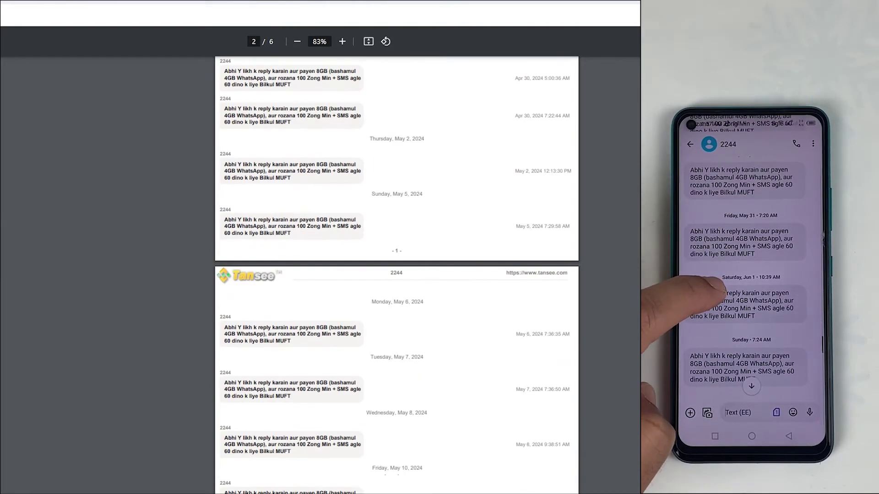
pyautogui.scroll(-5, 397, 241)
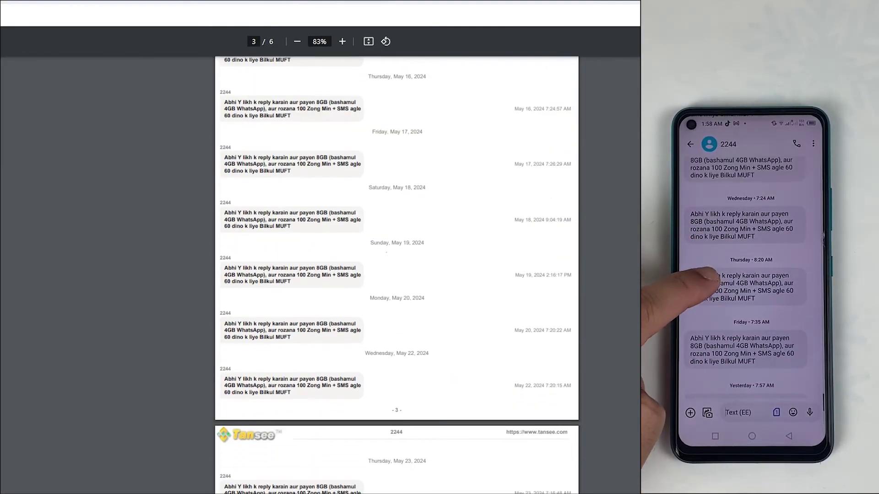
pyautogui.scroll(-5, 397, 240)
pyautogui.scroll(-5, 397, 240)
pyautogui.scroll(-3, 397, 241)
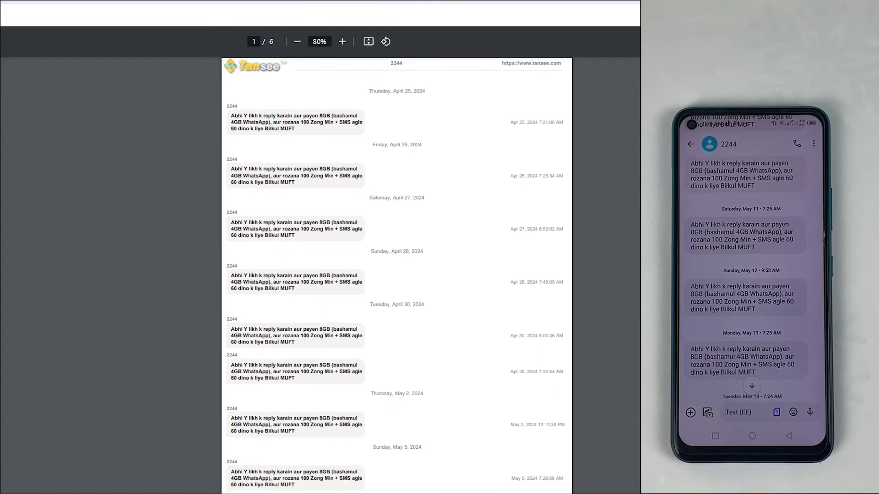
# - Zoom the 2244 PDF to 110% for easier reading
pyautogui.click(342, 41)
pyautogui.scroll(-5, 396, 276)
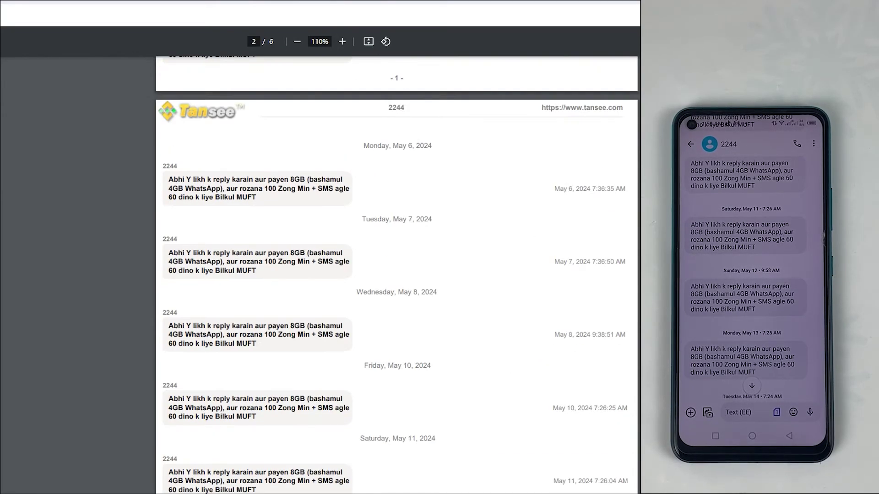